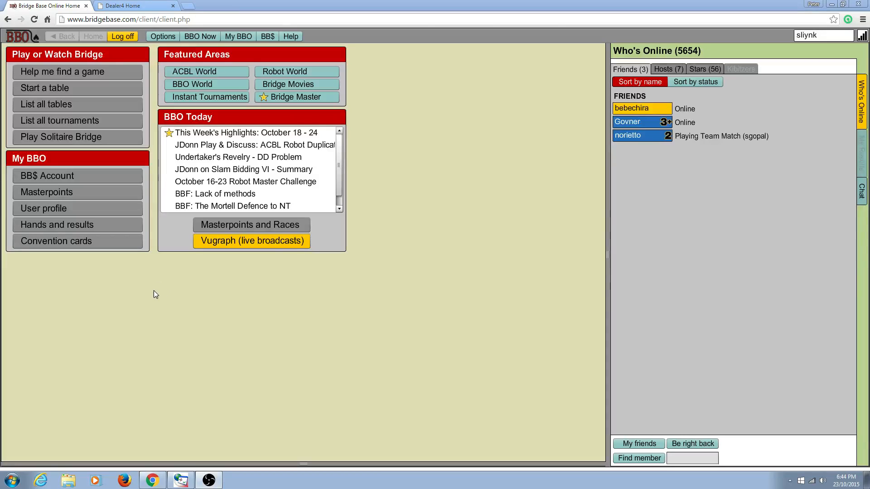
- Open the hands and results page
{"action": "left_click", "coordinate": [107, 229]}
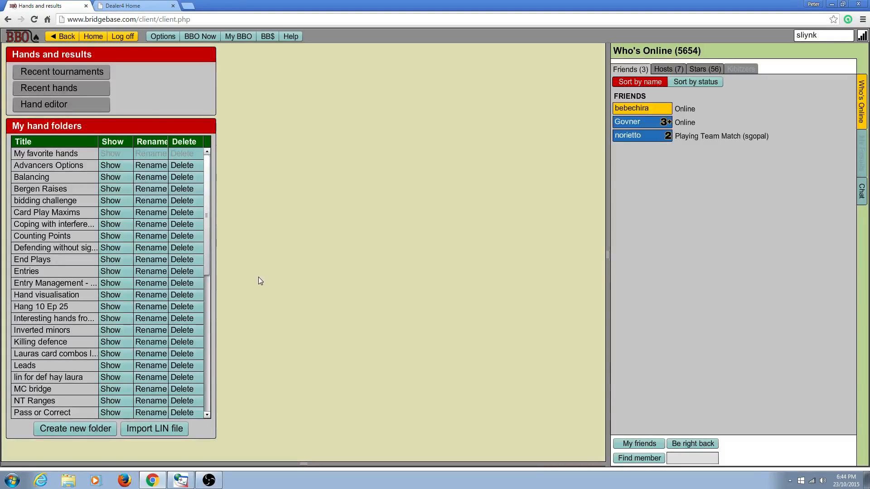
{"action": "left_click", "coordinate": [86, 431]}
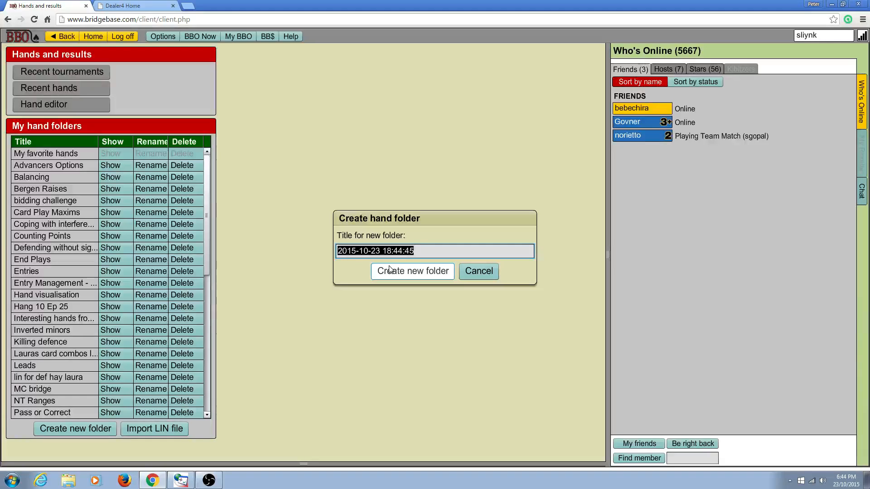
{"action": "type", "text": "my"}
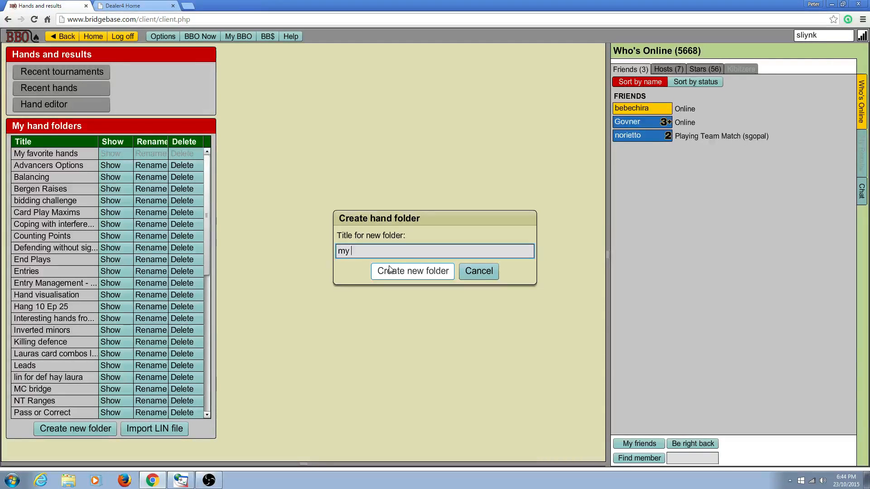
{"action": "left_click", "coordinate": [471, 276]}
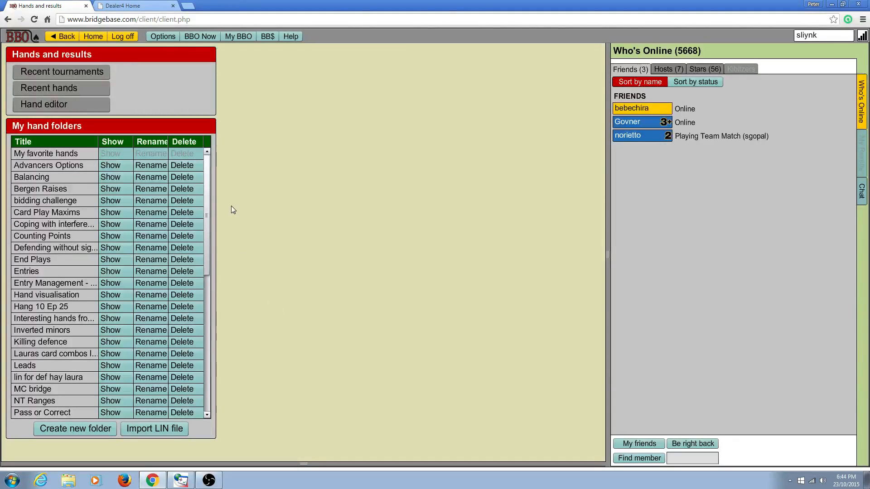
- Open the hand editor and switch card selection through West, East and North, ending on South
{"action": "left_click", "coordinate": [51, 102]}
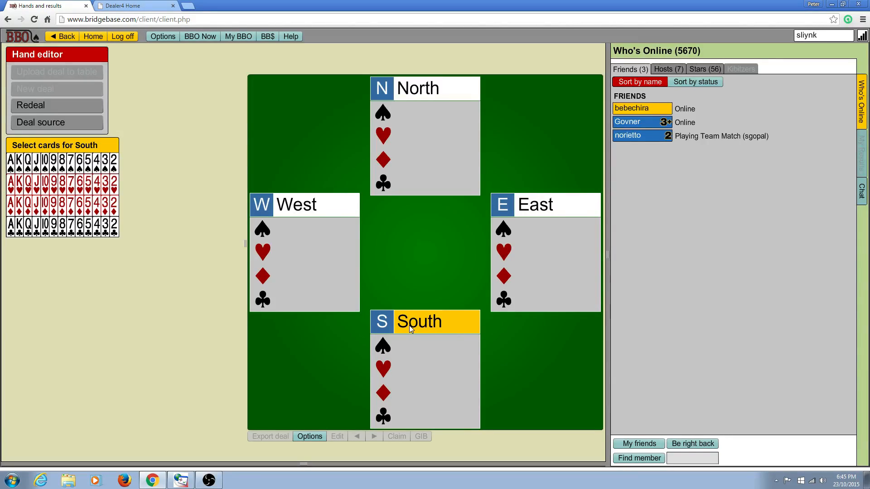
{"action": "left_click", "coordinate": [336, 212]}
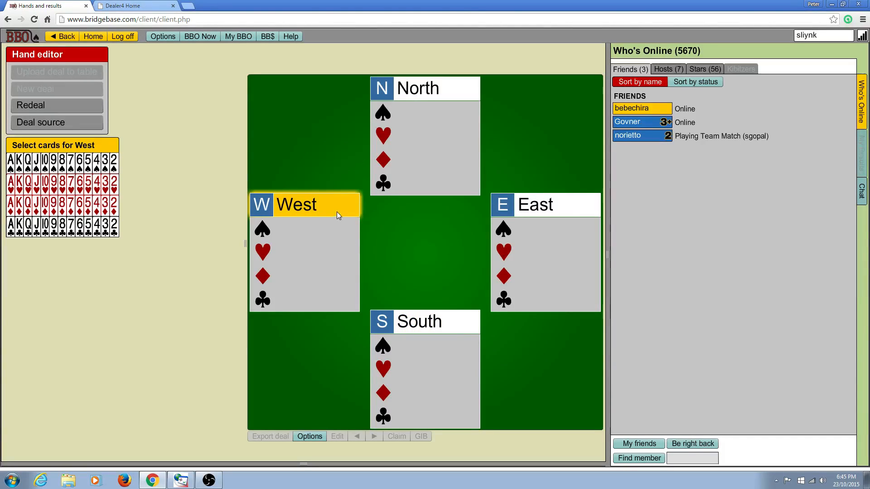
{"action": "left_click", "coordinate": [562, 204]}
{"action": "left_click", "coordinate": [477, 96]}
{"action": "left_click", "coordinate": [469, 322]}
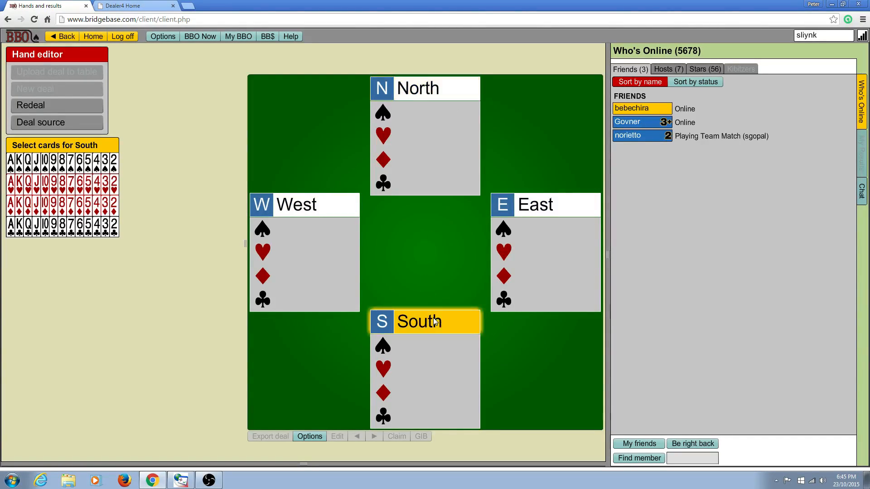
- Fill South's hand with spades J8, hearts K865432, diamonds J76 and the 8 of clubs
{"action": "left_click", "coordinate": [19, 184]}
{"action": "left_click", "coordinate": [54, 184]}
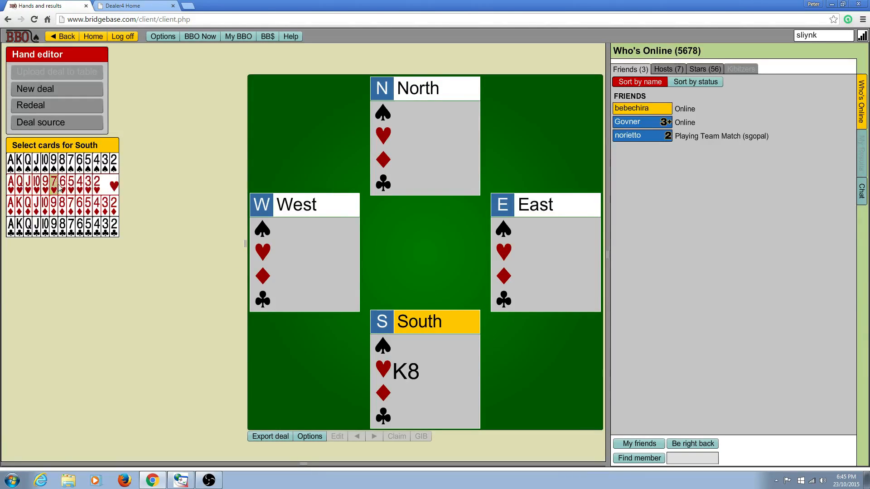
{"action": "left_click", "coordinate": [62, 163]}
{"action": "left_click", "coordinate": [37, 163]}
{"action": "left_click", "coordinate": [36, 206]}
{"action": "left_click", "coordinate": [62, 226]}
{"action": "left_click", "coordinate": [63, 206]}
{"action": "left_click", "coordinate": [62, 202]}
{"action": "left_click", "coordinate": [62, 188]}
{"action": "left_click", "coordinate": [71, 190]}
{"action": "left_click", "coordinate": [79, 190]}
{"action": "left_click", "coordinate": [77, 192]}
{"action": "left_click", "coordinate": [76, 193]}
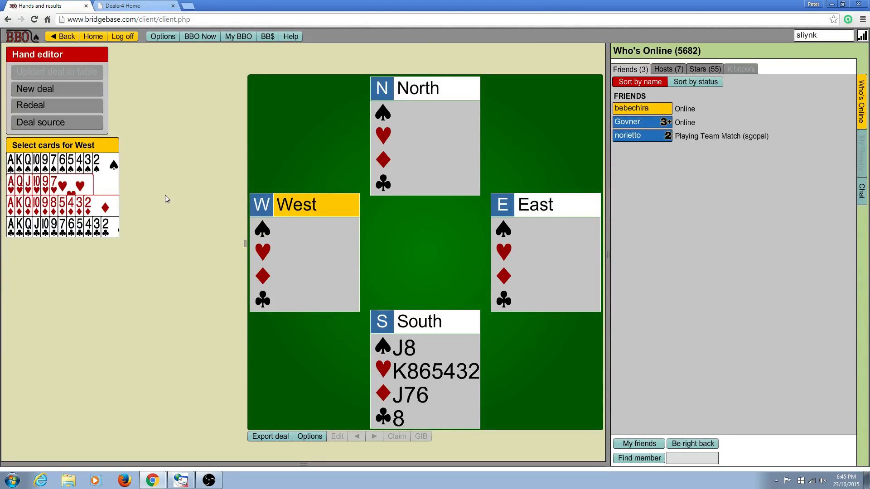
- Fill North's hand with spades AK, hearts AQ9, diamonds AQ98543 and the jack of clubs
{"action": "left_click", "coordinate": [380, 99]}
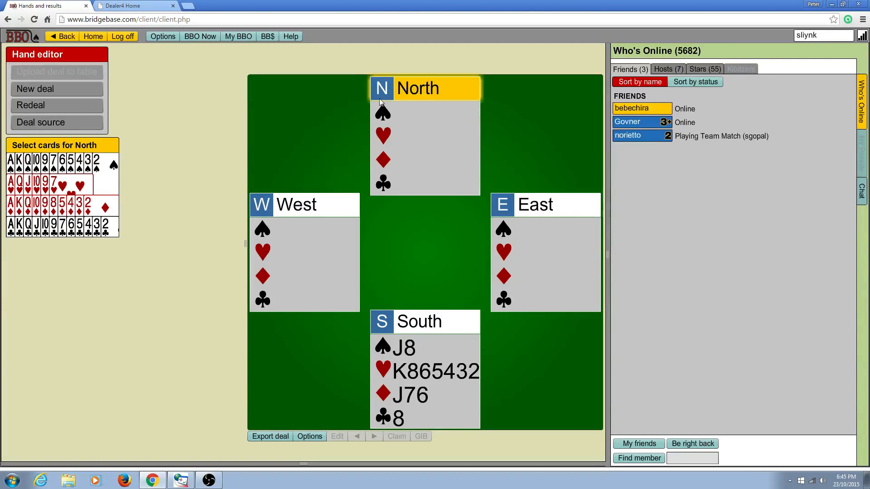
{"action": "left_click", "coordinate": [46, 184]}
{"action": "left_click", "coordinate": [13, 163]}
{"action": "left_click", "coordinate": [13, 163]}
{"action": "left_click", "coordinate": [14, 183]}
{"action": "left_click", "coordinate": [14, 183]}
{"action": "left_click", "coordinate": [12, 204]}
{"action": "left_click", "coordinate": [19, 204]}
{"action": "left_click", "coordinate": [28, 204]}
{"action": "left_click", "coordinate": [37, 204]}
{"action": "left_click", "coordinate": [45, 204]}
{"action": "left_click", "coordinate": [28, 204]}
{"action": "left_click", "coordinate": [28, 204]}
{"action": "left_click", "coordinate": [37, 225]}
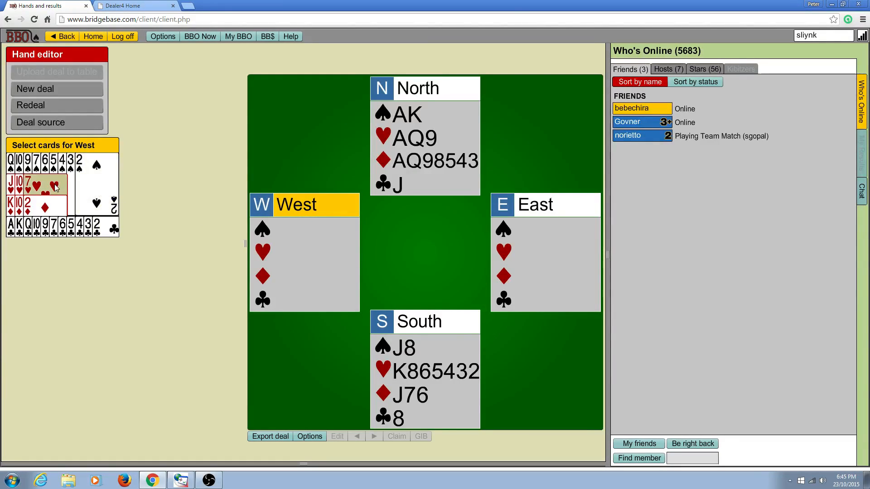
- Fill West's hand with spades Q1097654, hearts J107 and diamonds K102, leaving the remaining cards to East
{"action": "left_click", "coordinate": [13, 170]}
{"action": "left_click", "coordinate": [14, 170]}
{"action": "left_click", "coordinate": [14, 170]}
{"action": "left_click", "coordinate": [14, 170]}
{"action": "left_click", "coordinate": [14, 170]}
{"action": "left_click", "coordinate": [13, 170]}
{"action": "left_click", "coordinate": [13, 171]}
{"action": "left_click", "coordinate": [13, 186]}
{"action": "left_click", "coordinate": [13, 187]}
{"action": "left_click", "coordinate": [14, 187]}
{"action": "left_click", "coordinate": [13, 187]}
{"action": "left_click", "coordinate": [22, 192]}
{"action": "left_click", "coordinate": [24, 193]}
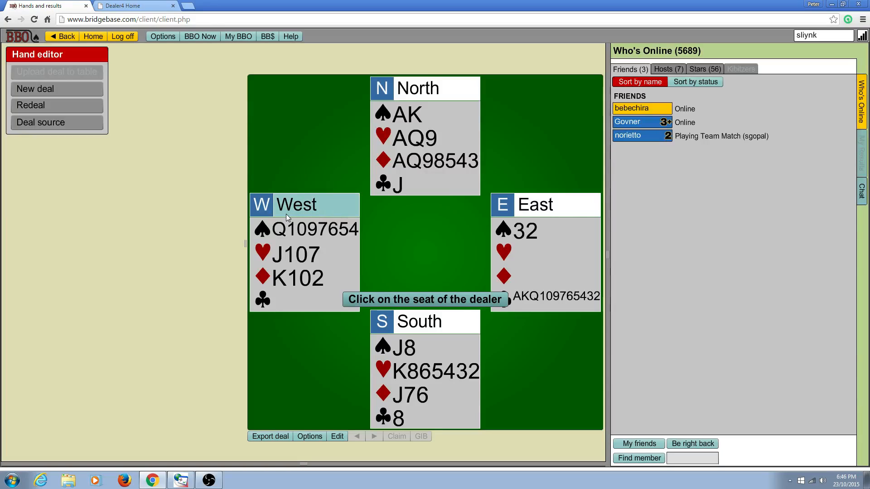
- Make South the dealer and cycle the vulnerability through its options, ending with only North-South vulnerable
{"action": "left_click", "coordinate": [521, 212]}
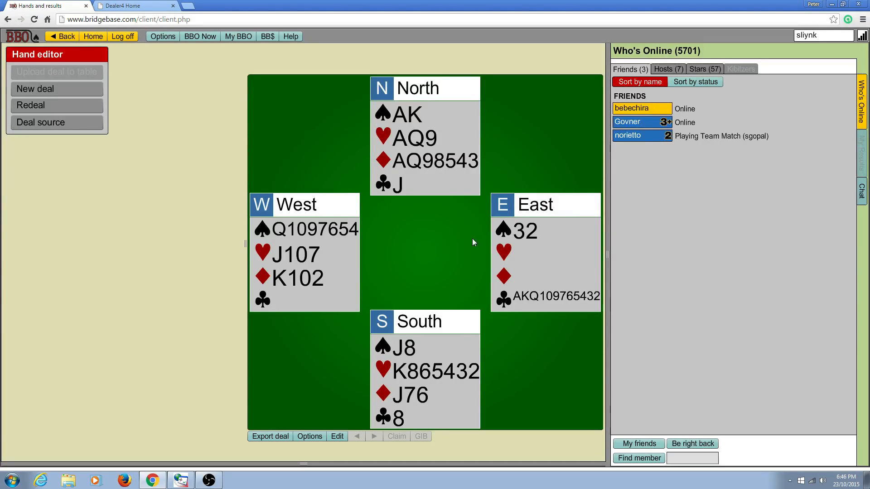
{"action": "left_click", "coordinate": [429, 324]}
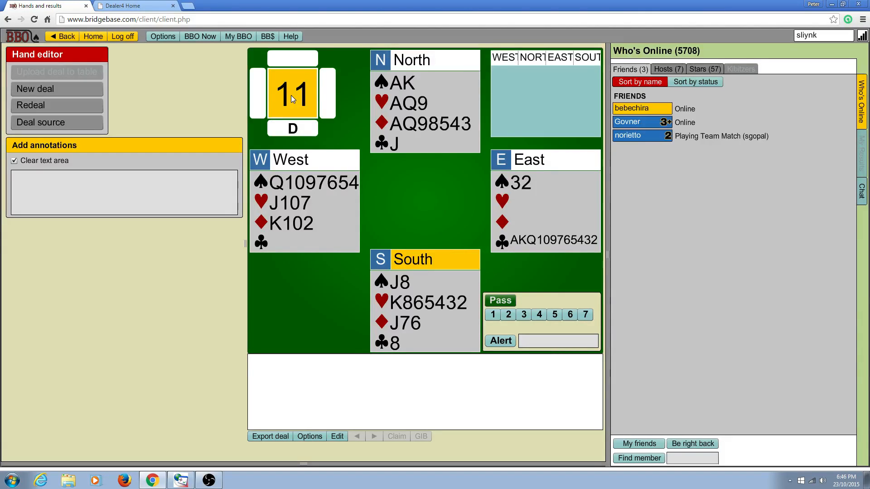
{"action": "left_click", "coordinate": [291, 95]}
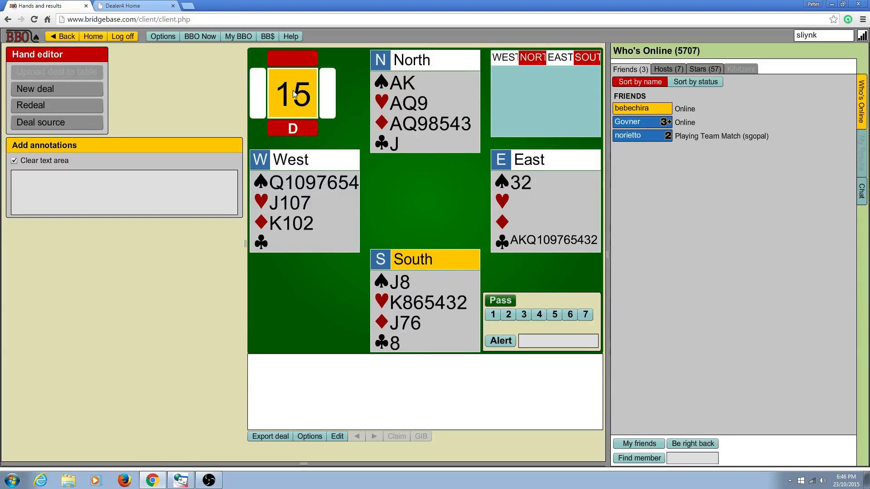
{"action": "left_click", "coordinate": [292, 91]}
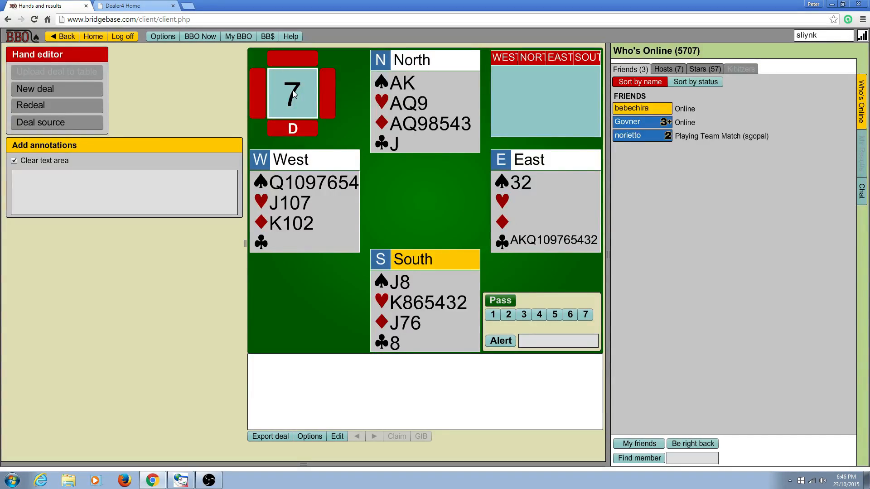
{"action": "left_click", "coordinate": [293, 93]}
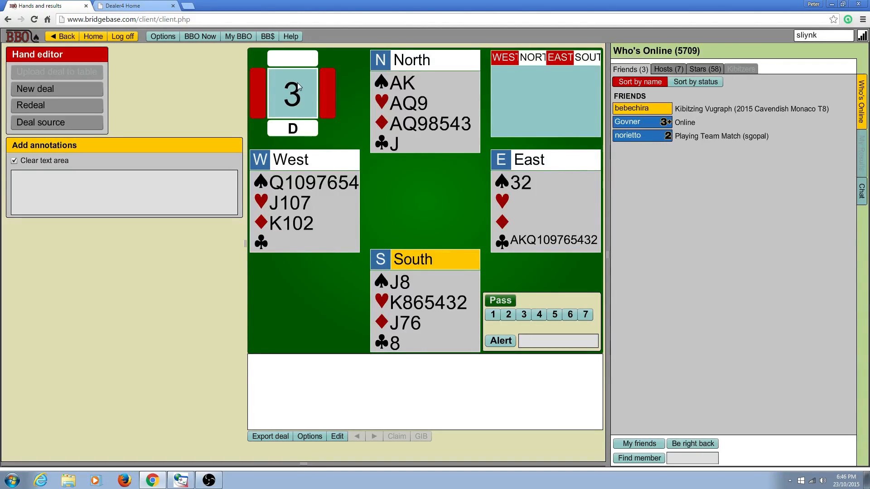
{"action": "left_click", "coordinate": [297, 83]}
{"action": "left_click", "coordinate": [298, 94]}
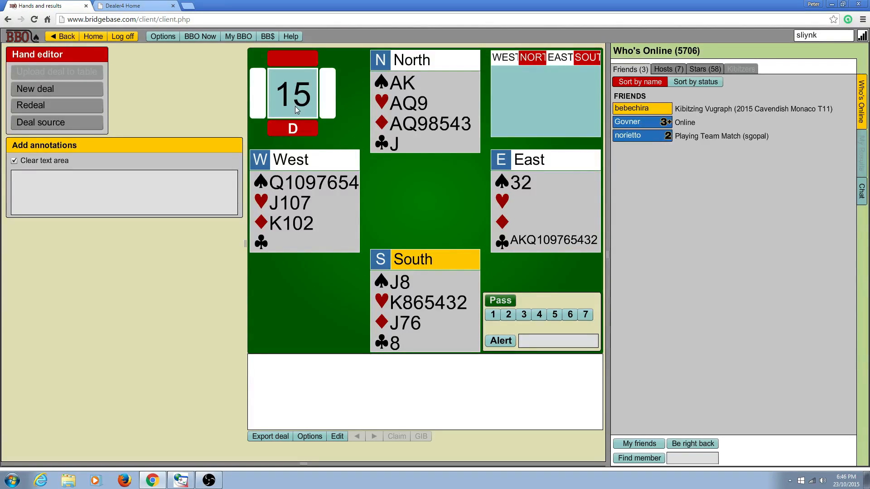
{"action": "left_click", "coordinate": [272, 437]}
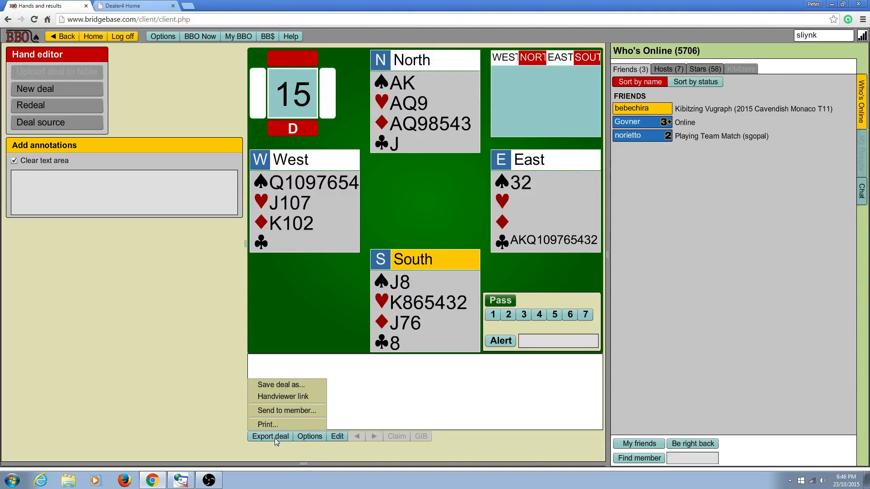
{"action": "left_click", "coordinate": [284, 385]}
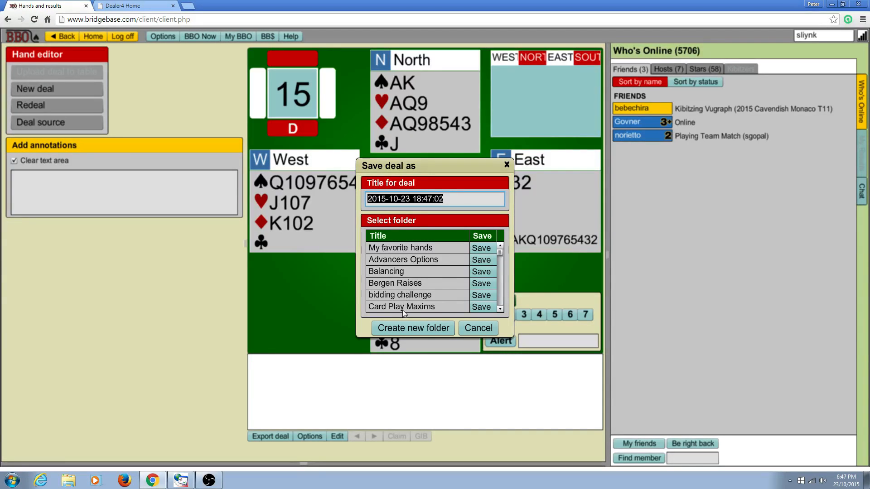
{"action": "left_click", "coordinate": [481, 283]}
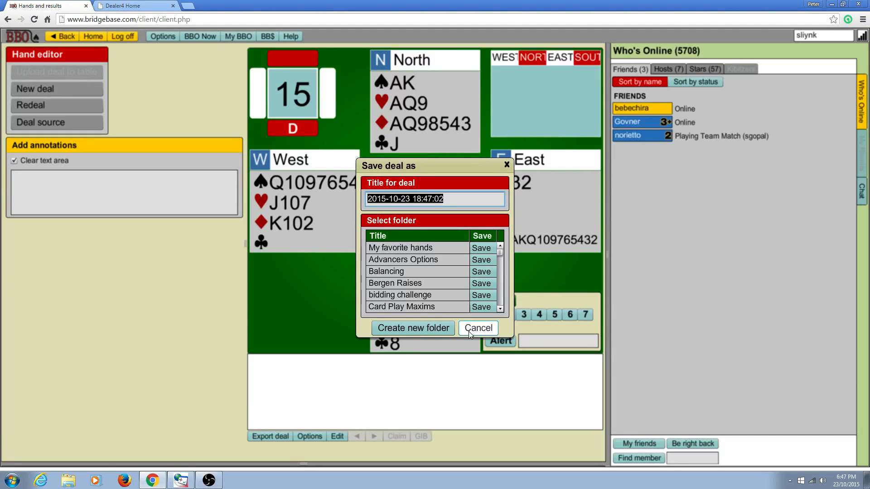
{"action": "left_click", "coordinate": [478, 328]}
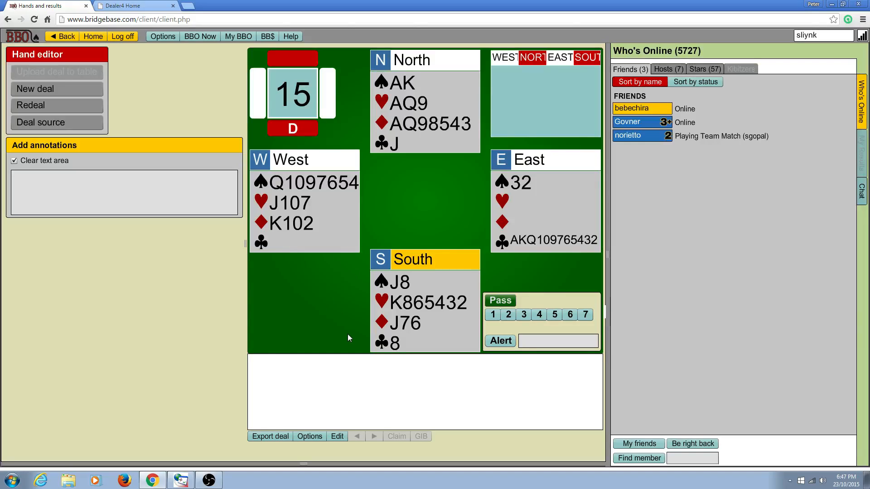
- Start a new deal and give South the jack of spades, hearts QJ987 and diamonds AQ108765
{"action": "left_click", "coordinate": [64, 90]}
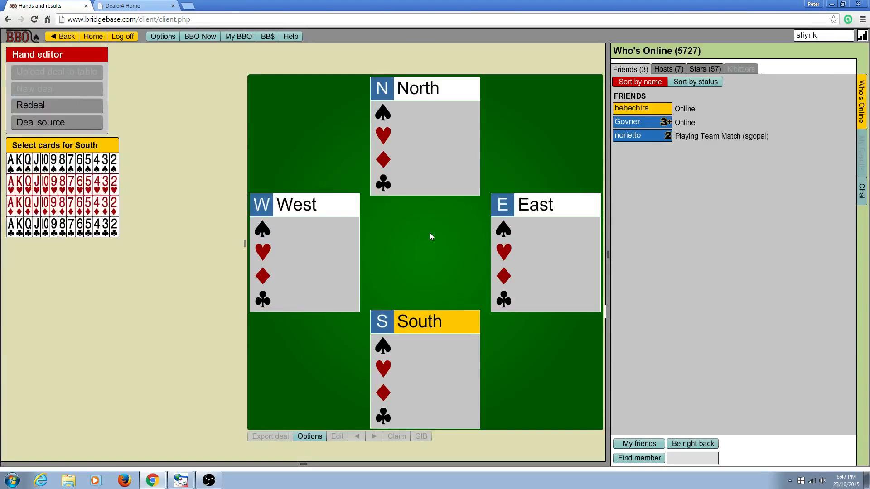
{"action": "left_click", "coordinate": [36, 183]}
{"action": "left_click", "coordinate": [10, 207]}
{"action": "left_click", "coordinate": [18, 213]}
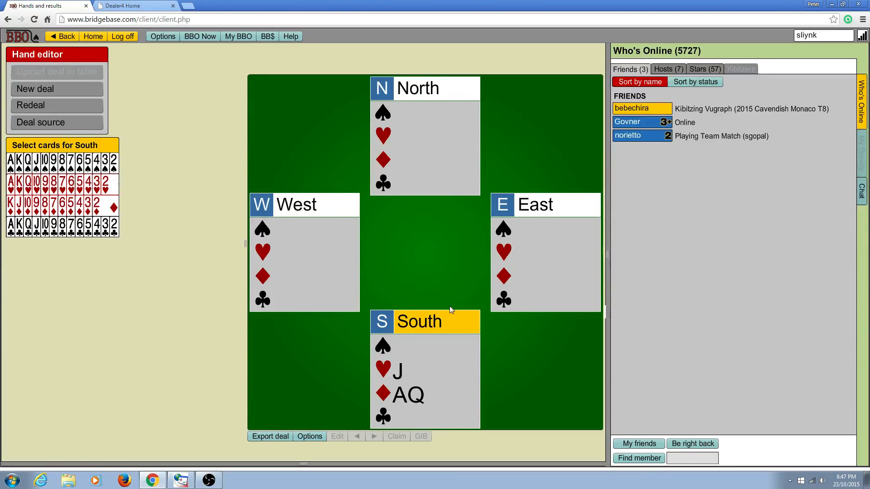
{"action": "left_click", "coordinate": [36, 163]}
{"action": "left_click", "coordinate": [27, 184]}
{"action": "left_click", "coordinate": [28, 206]}
{"action": "triple_click", "coordinate": [36, 206]}
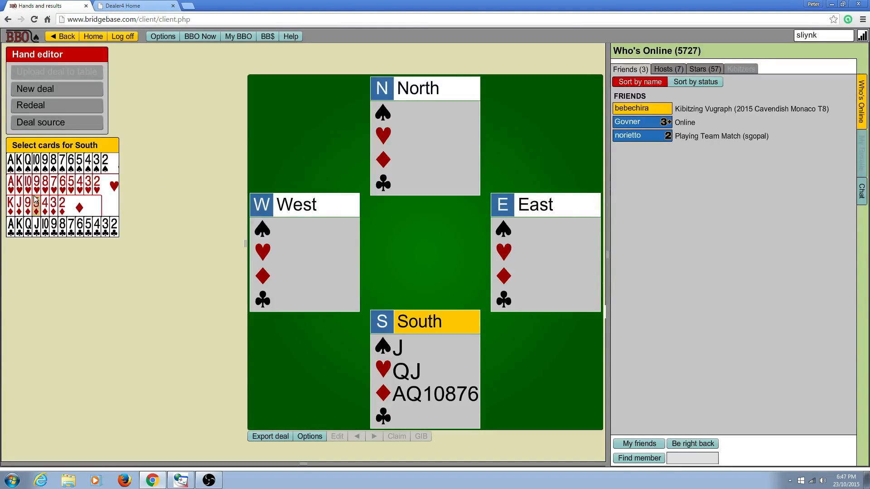
{"action": "left_click", "coordinate": [36, 206]}
{"action": "double_click", "coordinate": [36, 184]}
{"action": "left_click", "coordinate": [37, 184]}
{"action": "left_click", "coordinate": [36, 183]}
- Fill North's hand with spades 106, hearts K105432 and diamonds J9432
{"action": "left_click", "coordinate": [440, 88]}
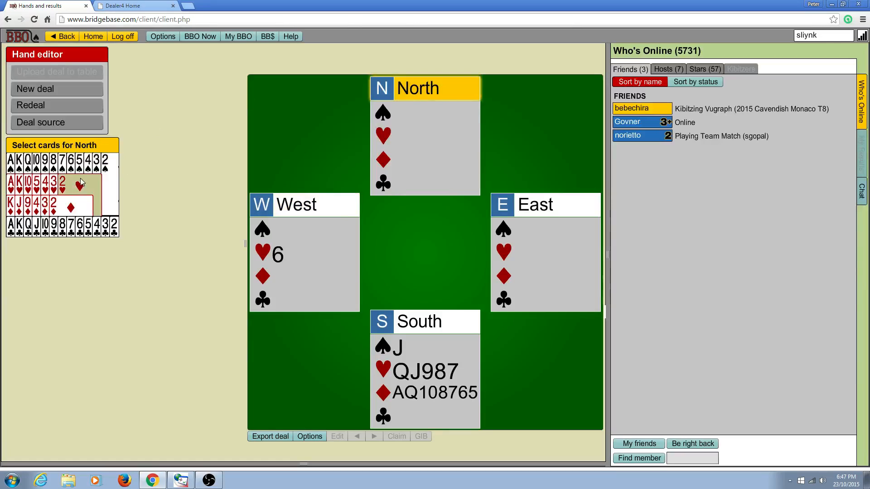
{"action": "left_click", "coordinate": [62, 183]}
{"action": "left_click", "coordinate": [36, 163]}
{"action": "left_click", "coordinate": [63, 186]}
{"action": "left_click", "coordinate": [62, 187]}
{"action": "left_click", "coordinate": [63, 186]}
{"action": "left_click", "coordinate": [62, 187]}
{"action": "left_click", "coordinate": [63, 187]}
{"action": "left_click", "coordinate": [57, 212]}
{"action": "left_click", "coordinate": [57, 212]}
{"action": "left_click", "coordinate": [57, 212]}
{"action": "double_click", "coordinate": [55, 208]}
{"action": "left_click", "coordinate": [50, 190]}
{"action": "double_click", "coordinate": [55, 192]}
{"action": "double_click", "coordinate": [62, 191]}
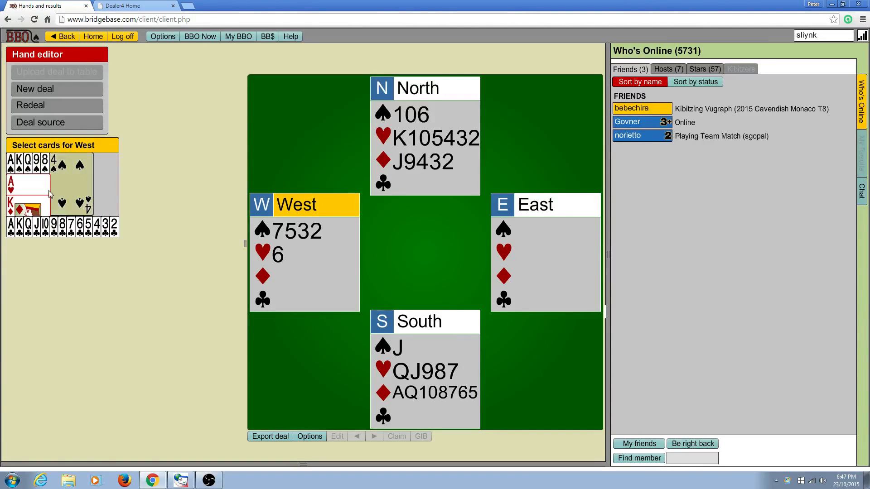
- Complete West's hand as spades Q97532, hearts A6, the king of diamonds and clubs QJ98, leaving the rest to East
{"action": "left_click", "coordinate": [38, 185]}
{"action": "left_click", "coordinate": [37, 185]}
{"action": "left_click", "coordinate": [36, 184]}
{"action": "left_click", "coordinate": [36, 168]}
{"action": "left_click", "coordinate": [28, 169]}
{"action": "left_click", "coordinate": [27, 186]}
{"action": "left_click", "coordinate": [36, 200]}
{"action": "left_click", "coordinate": [36, 202]}
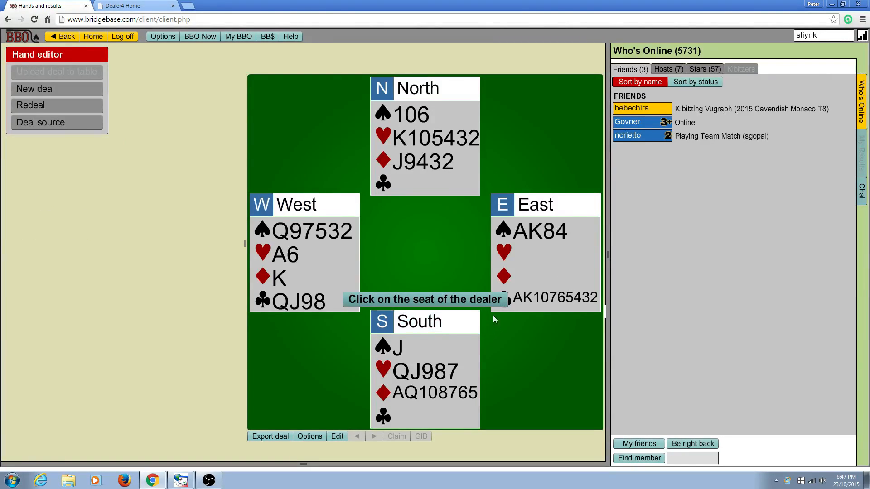
- Edit the finished deal and remove the 9, 7, 5 and 2 of spades from West's hand
{"action": "left_click", "coordinate": [522, 271]}
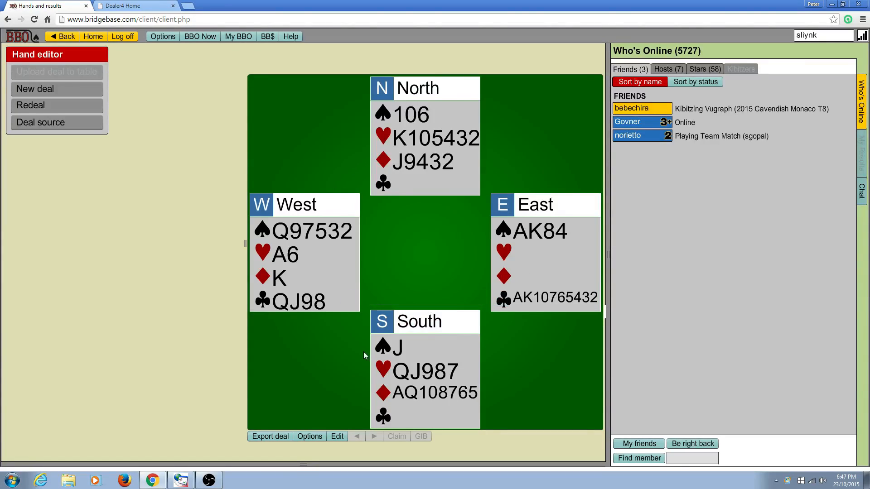
{"action": "left_click", "coordinate": [339, 438]}
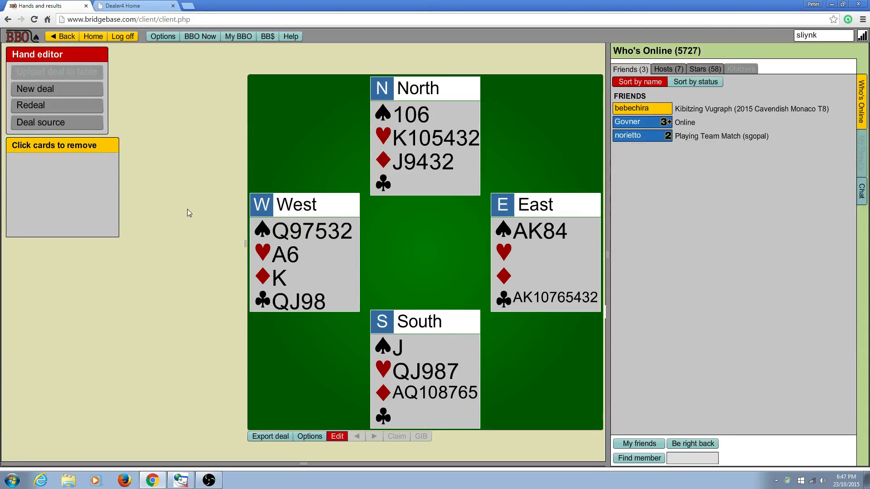
{"action": "left_click", "coordinate": [293, 233]}
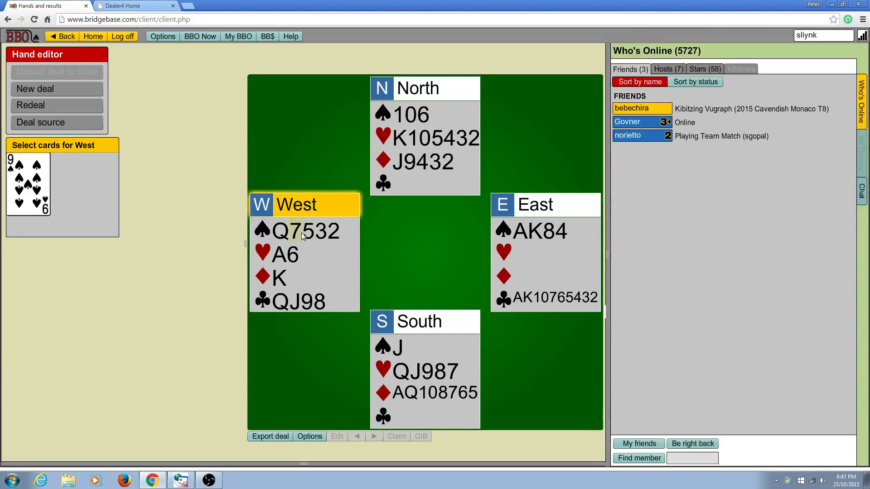
{"action": "left_click", "coordinate": [301, 233]}
{"action": "left_click", "coordinate": [303, 234]}
{"action": "left_click", "coordinate": [307, 236]}
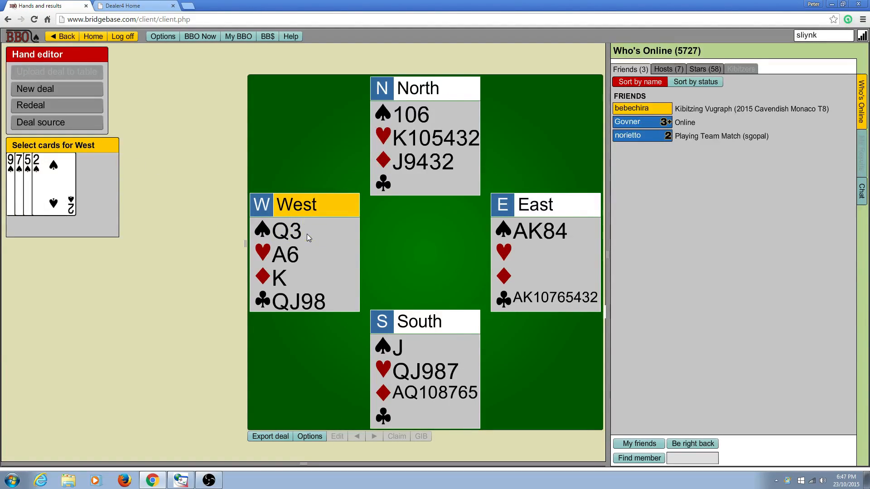
- Remove the 10, 7 and 6 of clubs from East's hand and give the 6 of clubs back to East
{"action": "left_click", "coordinate": [552, 297]}
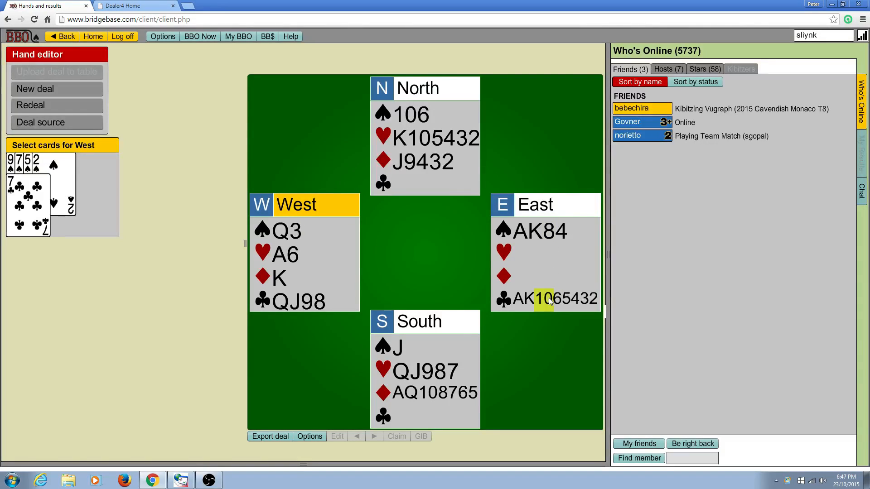
{"action": "left_click", "coordinate": [552, 299]}
{"action": "left_click", "coordinate": [542, 300]}
{"action": "left_click", "coordinate": [557, 213]}
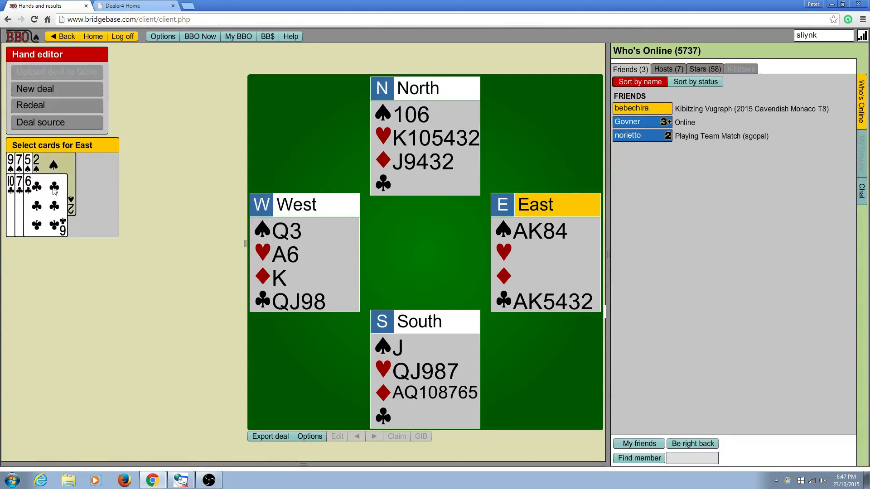
{"action": "left_click", "coordinate": [59, 206]}
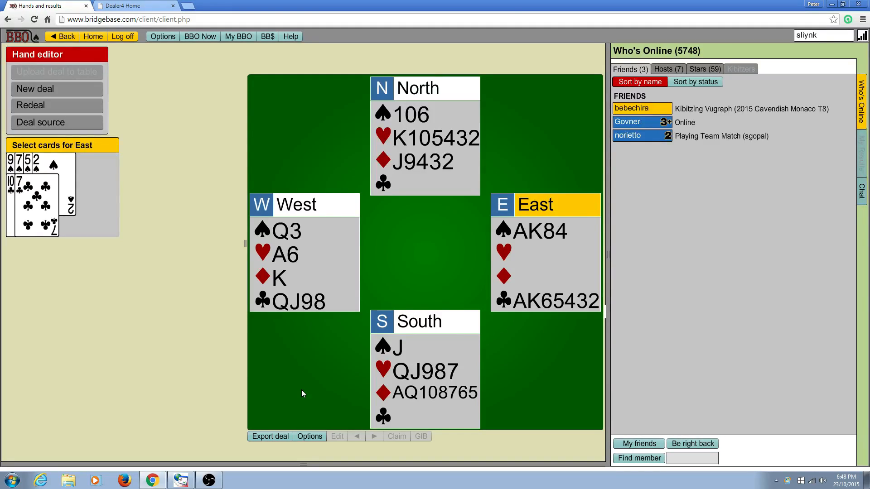
- Leave the hand editor, discarding the edited deal, and view the first three saved deals in the Bergen Raises folder
{"action": "left_click", "coordinate": [67, 39]}
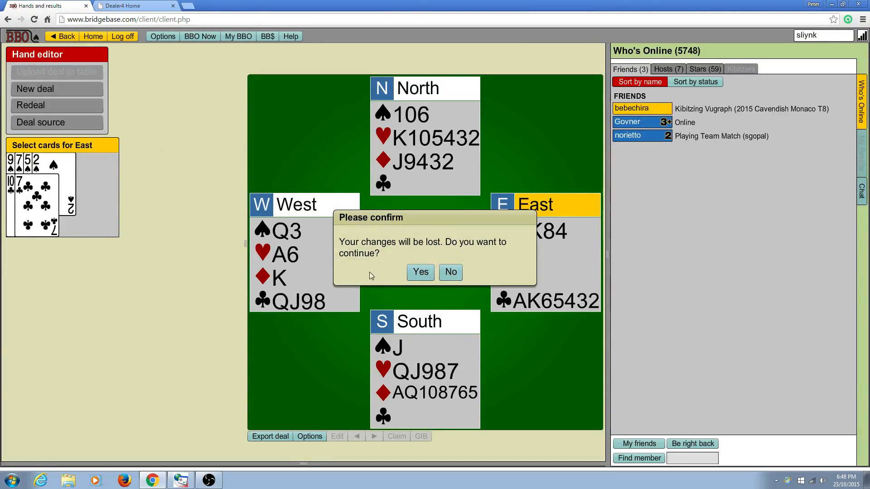
{"action": "left_click", "coordinate": [421, 272]}
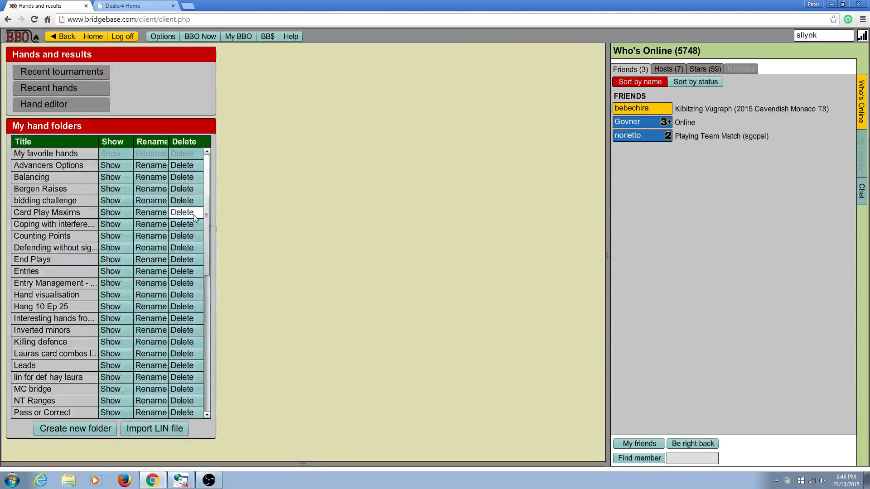
{"action": "left_click", "coordinate": [111, 192]}
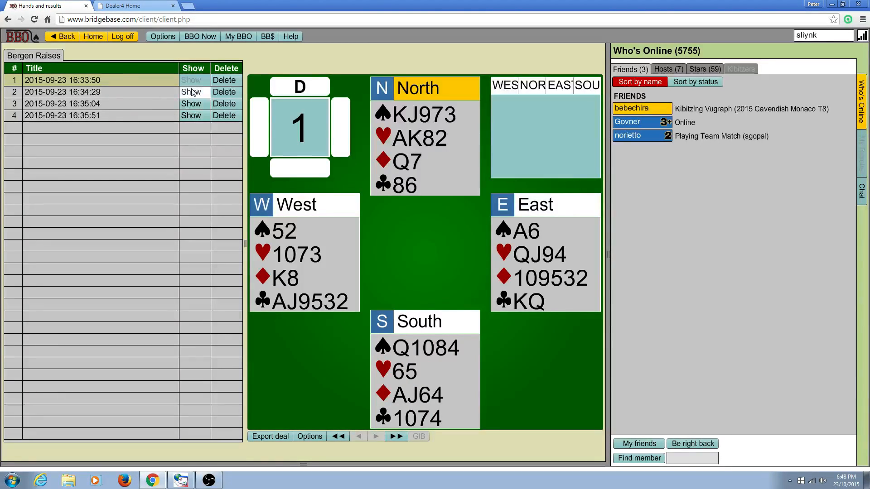
{"action": "left_click", "coordinate": [192, 92]}
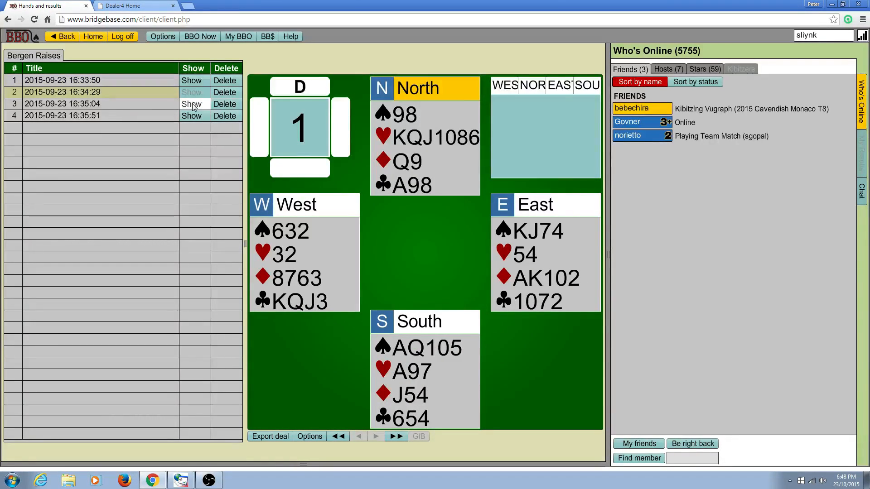
{"action": "left_click", "coordinate": [193, 104]}
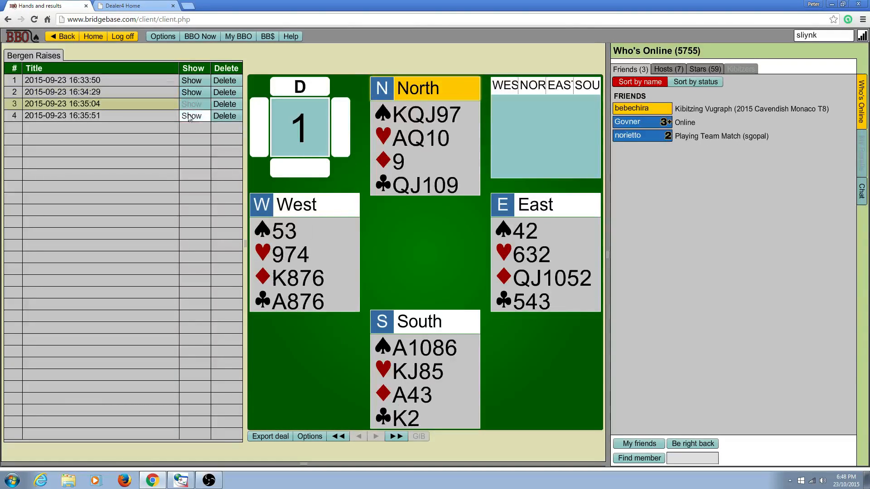
- Open the third Bergen Raises deal in the hand editor, then leave without saving and briefly revisit the folder
{"action": "left_click", "coordinate": [276, 438]}
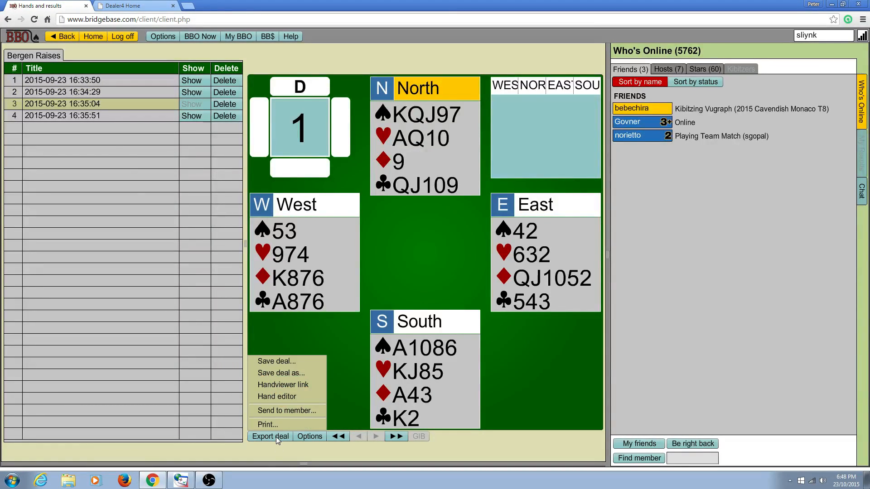
{"action": "left_click", "coordinate": [299, 397]}
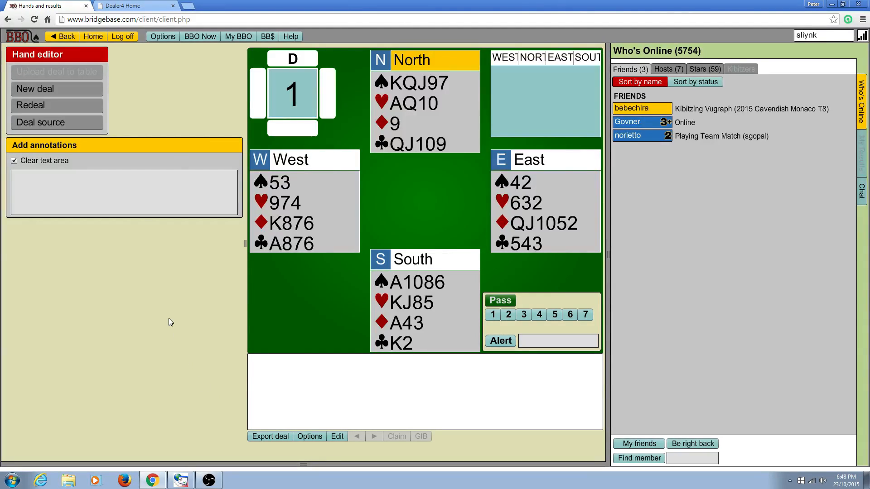
{"action": "left_click", "coordinate": [60, 40]}
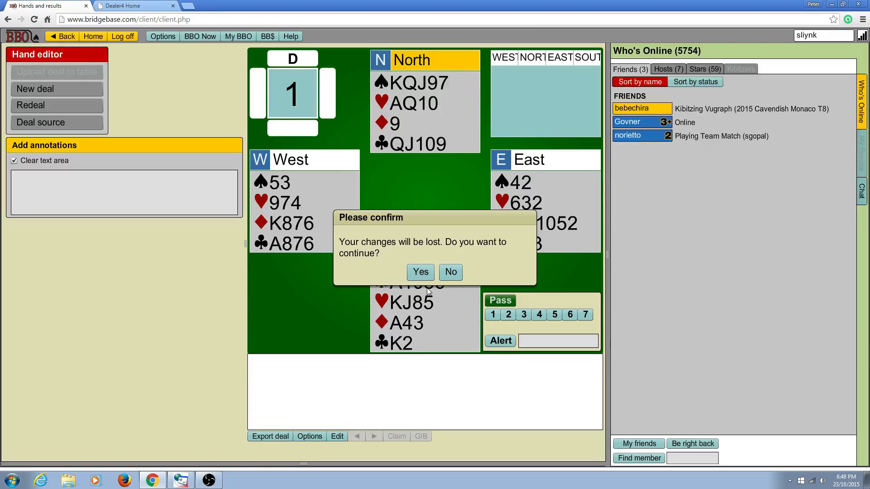
{"action": "left_click", "coordinate": [421, 273]}
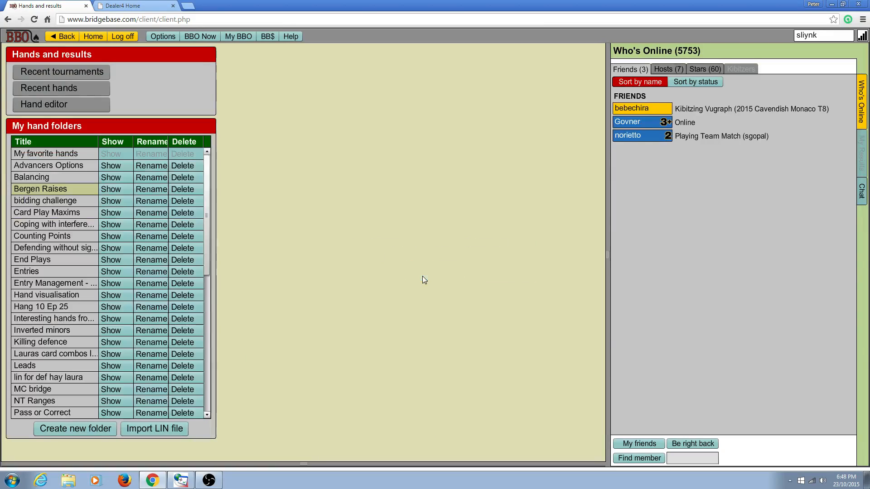
{"action": "left_click", "coordinate": [126, 195]}
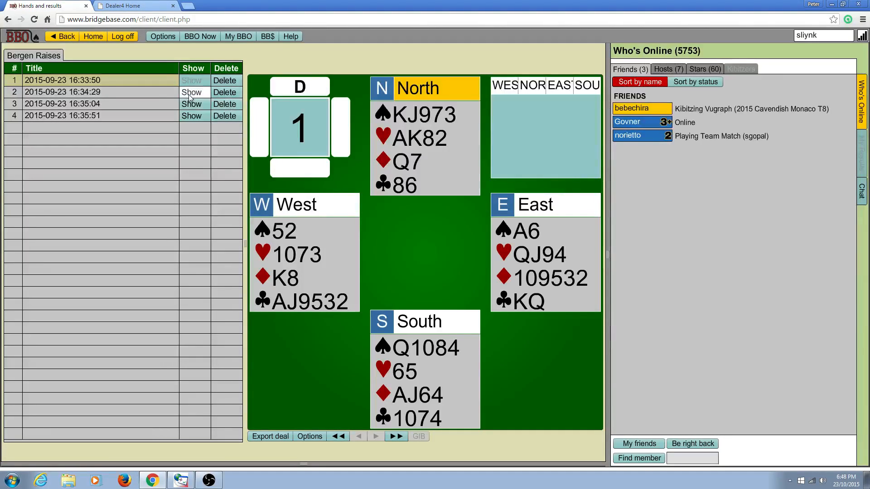
{"action": "left_click", "coordinate": [67, 38]}
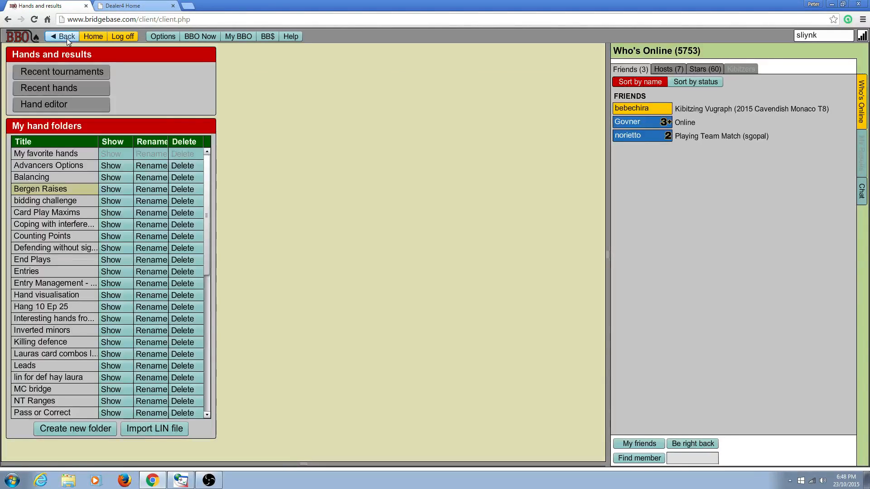
- Return to the home screen and start a new bidding table with opponents passing throughout
{"action": "left_click", "coordinate": [67, 38]}
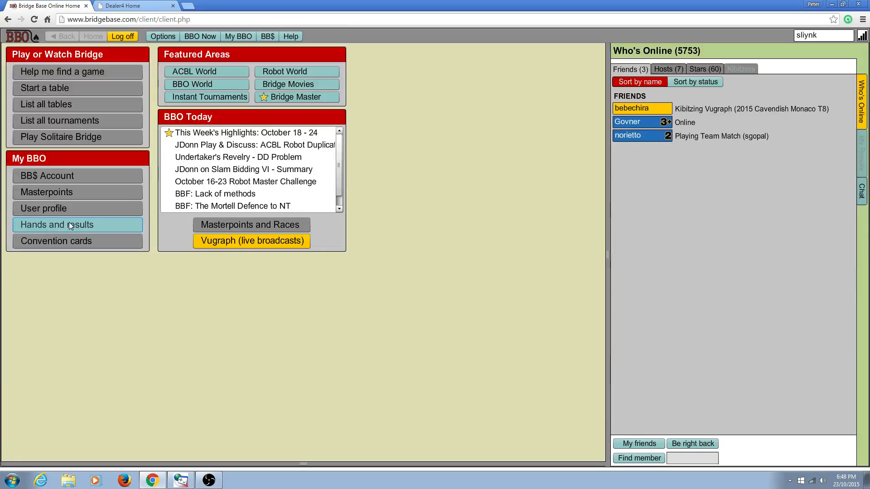
{"action": "left_click", "coordinate": [79, 88]}
{"action": "left_click", "coordinate": [83, 161]}
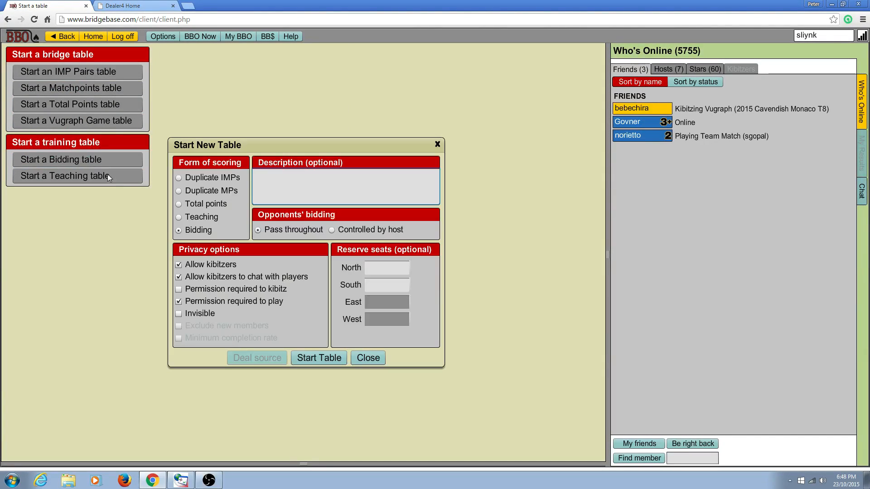
{"action": "left_click", "coordinate": [319, 358]}
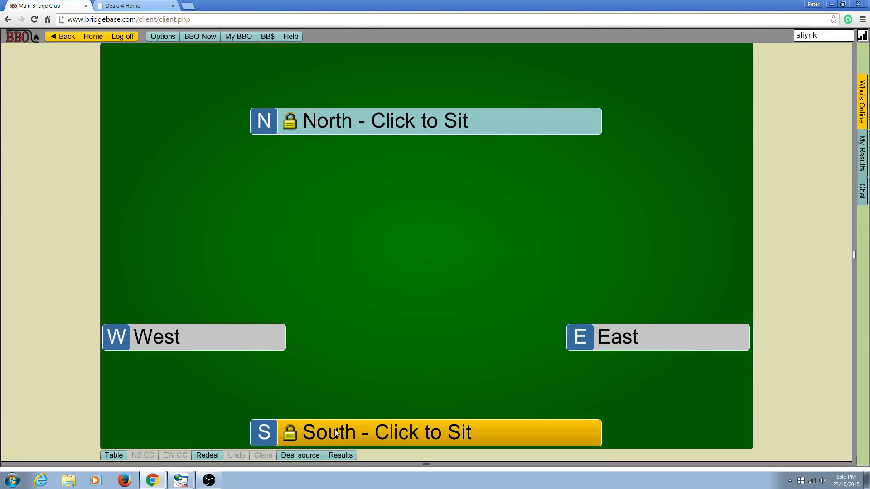
- Set the table's deal source to the saved deals in the Card Play Maxims folder and redeal
{"action": "left_click", "coordinate": [320, 456]}
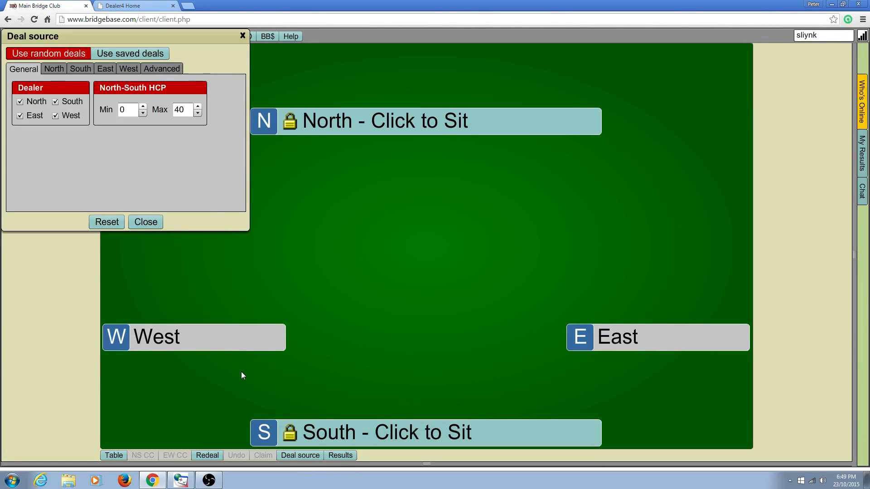
{"action": "left_click", "coordinate": [124, 54]}
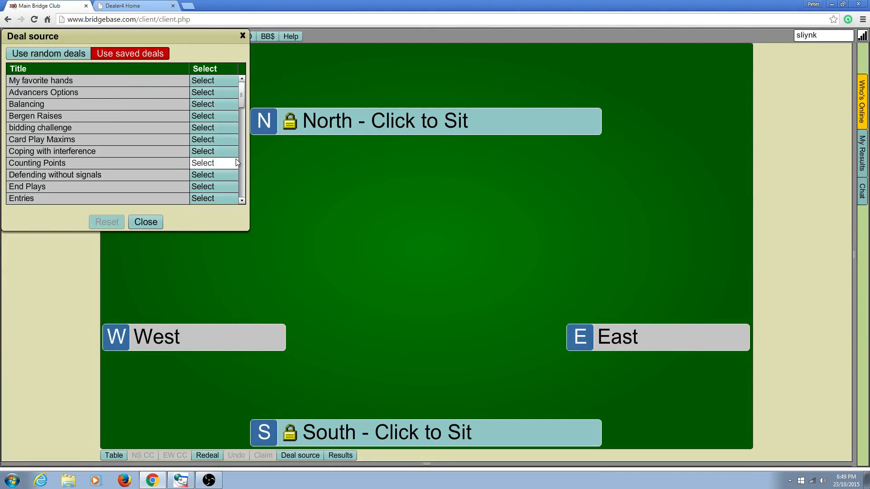
{"action": "left_click", "coordinate": [203, 142]}
{"action": "left_click", "coordinate": [146, 222]}
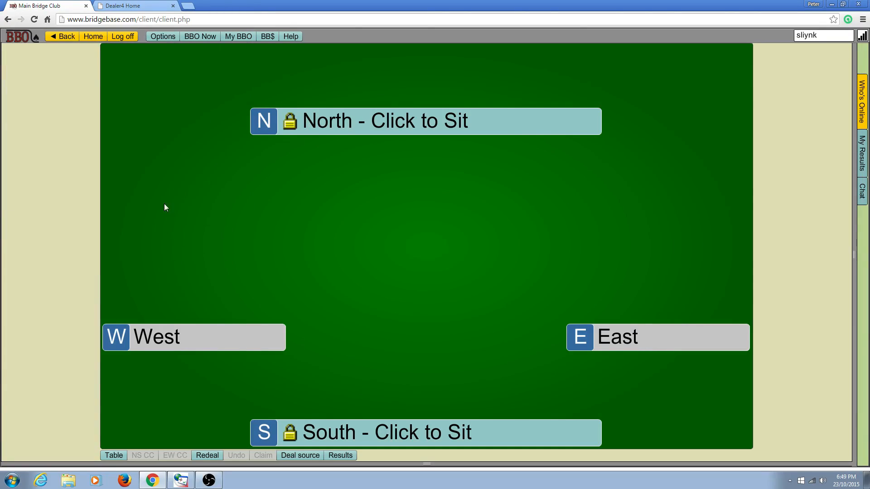
{"action": "left_click", "coordinate": [207, 455]}
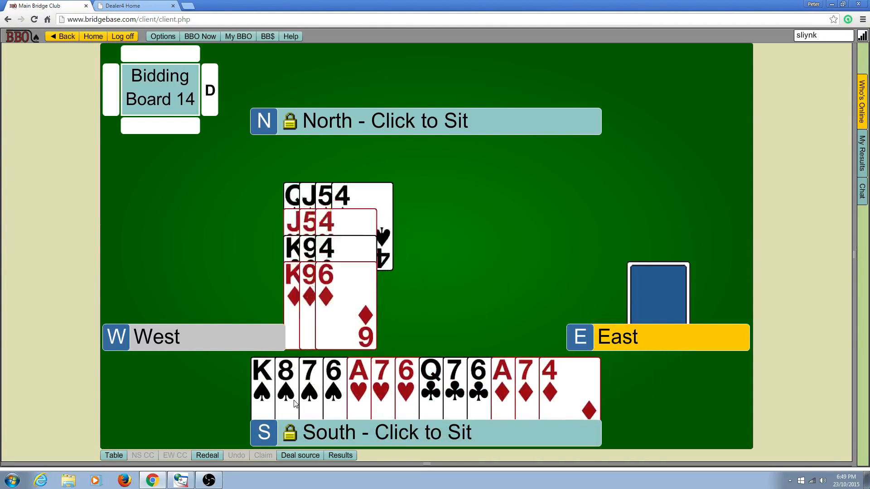